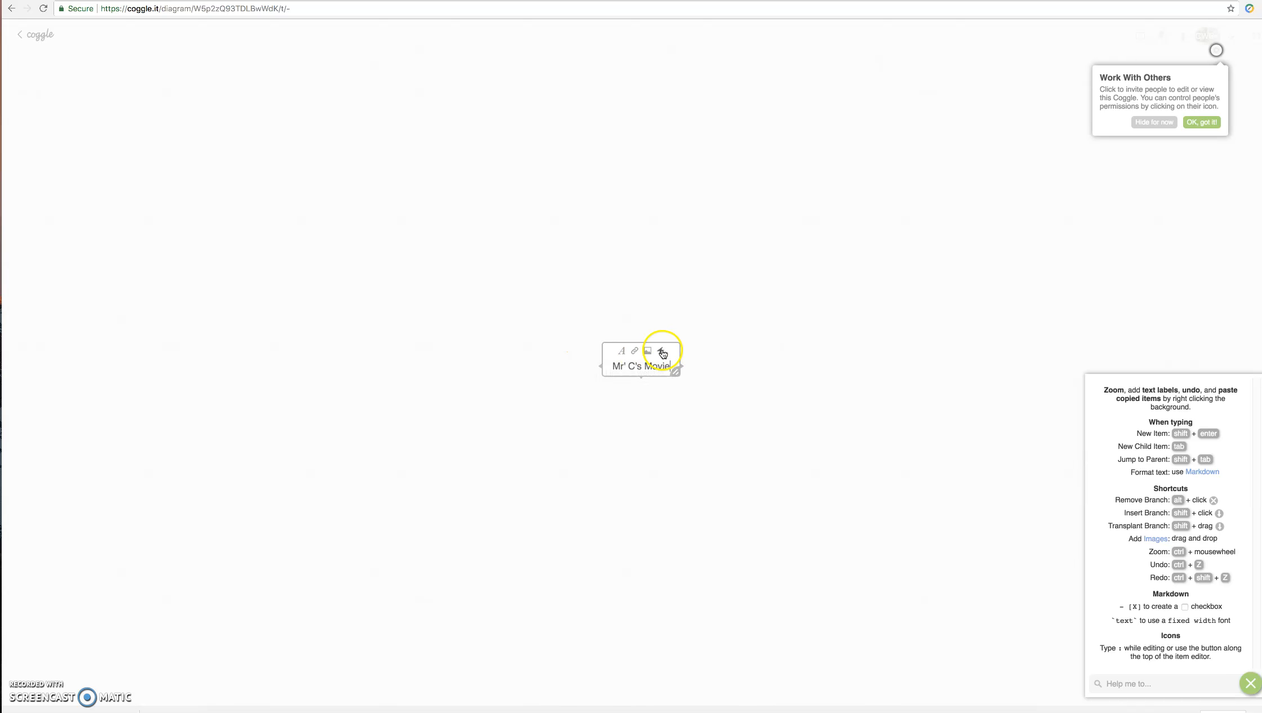
# - Add two branches to the mind map's central topic, the upper labelled "what/why" and the lower labelled "how"
pyautogui.click(620, 252)
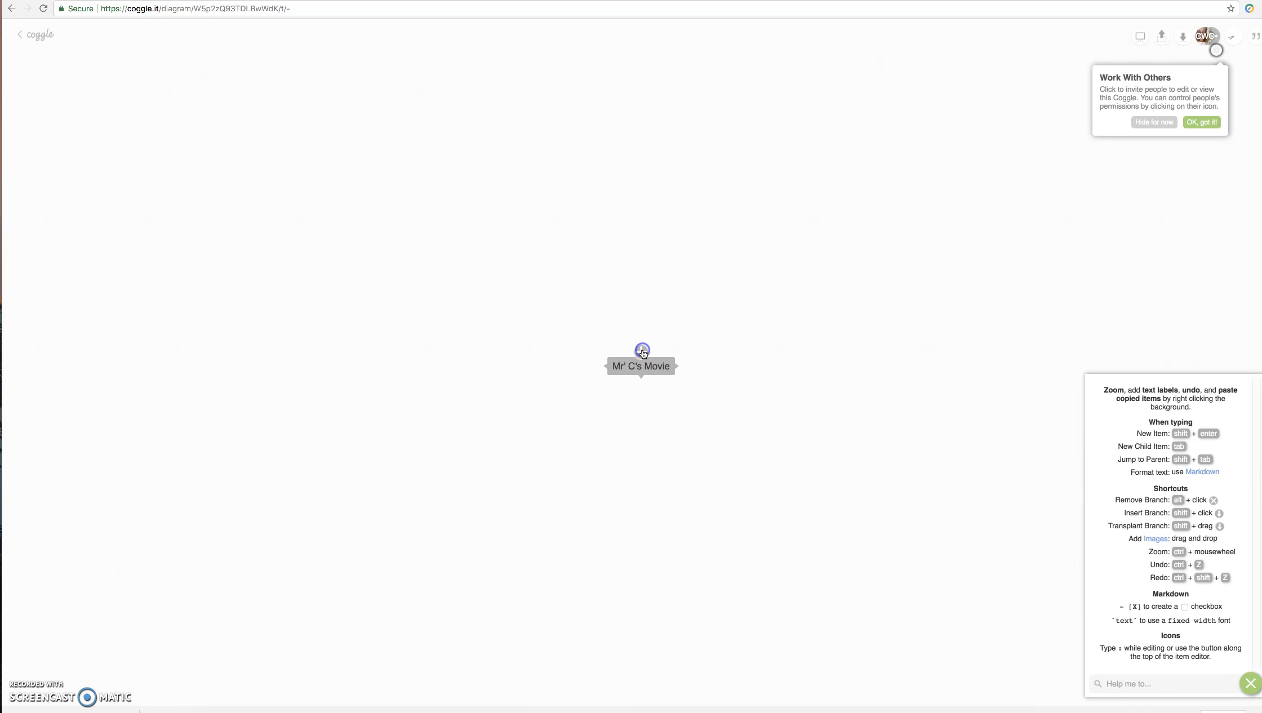
pyautogui.click(642, 353)
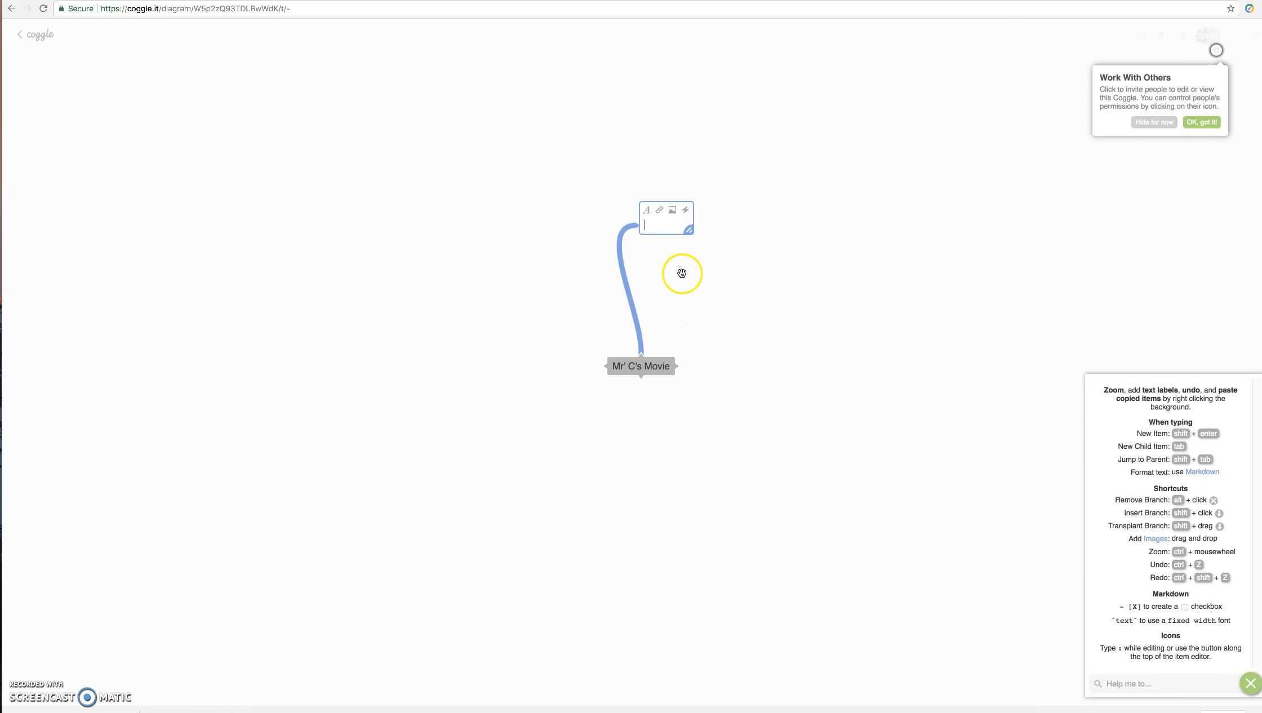
pyautogui.click(665, 227)
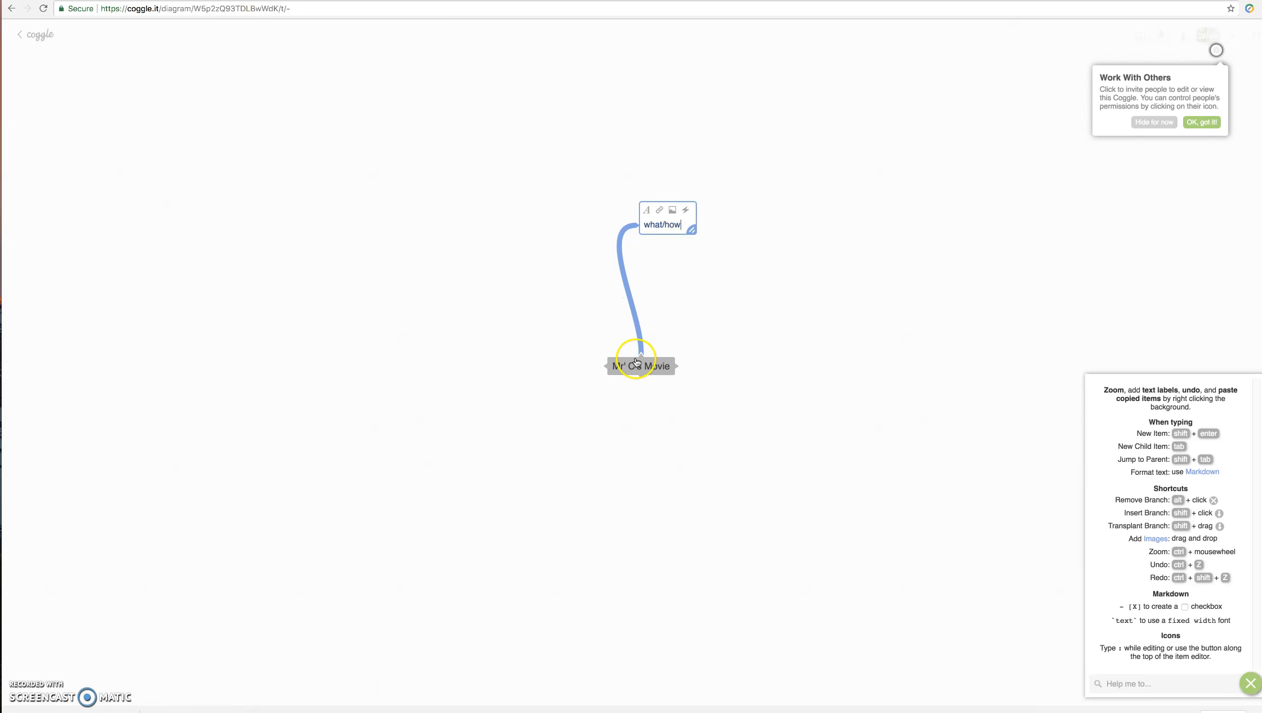
pyautogui.click(641, 383)
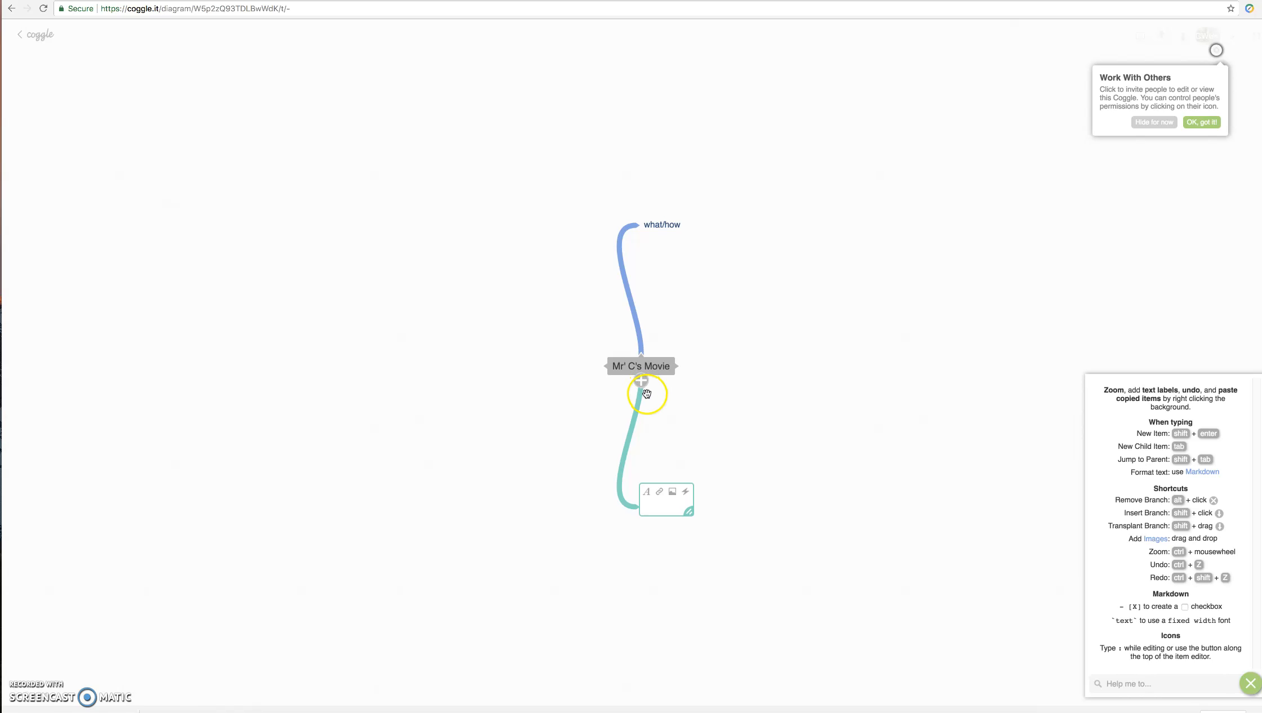
pyautogui.click(676, 224)
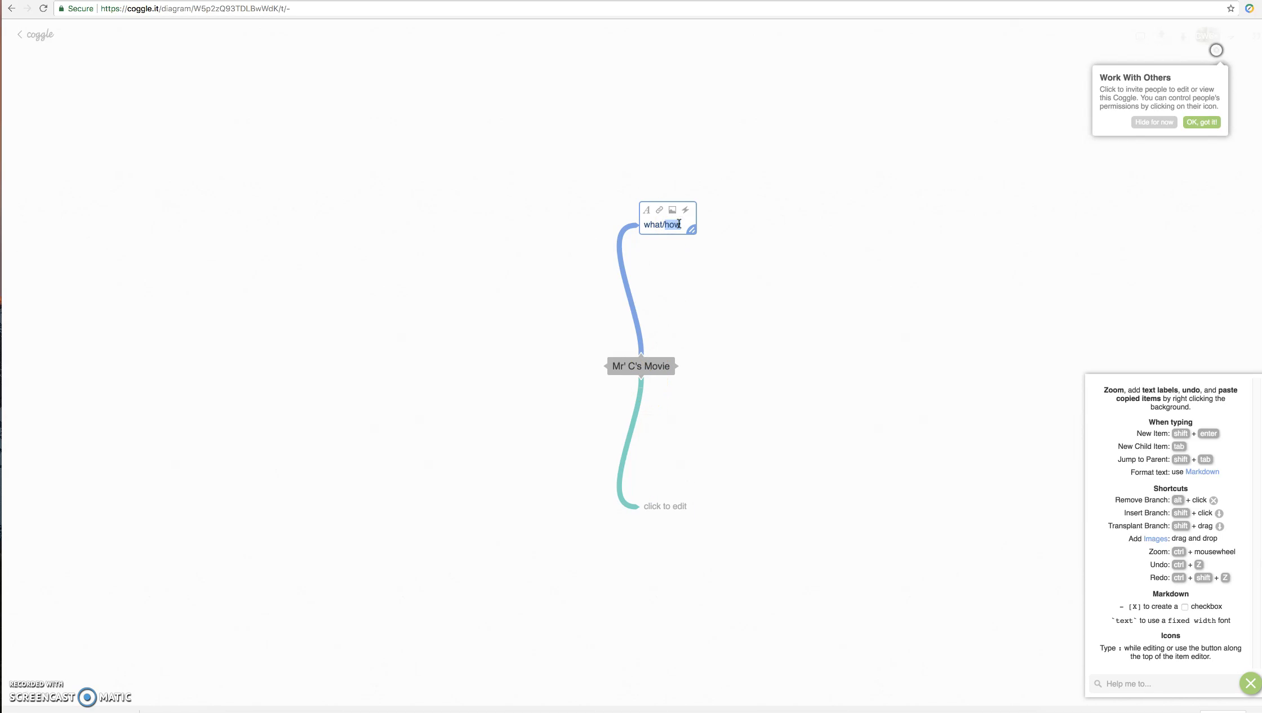
pyautogui.click(663, 512)
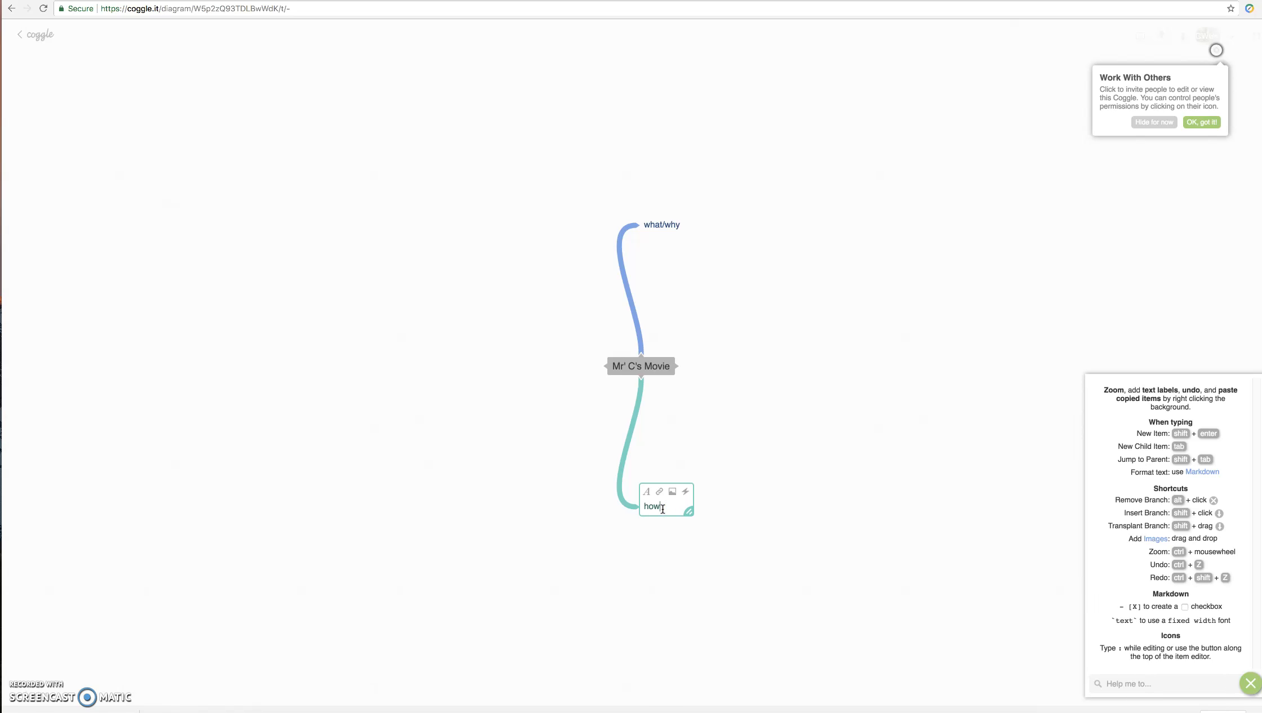
pyautogui.click(742, 414)
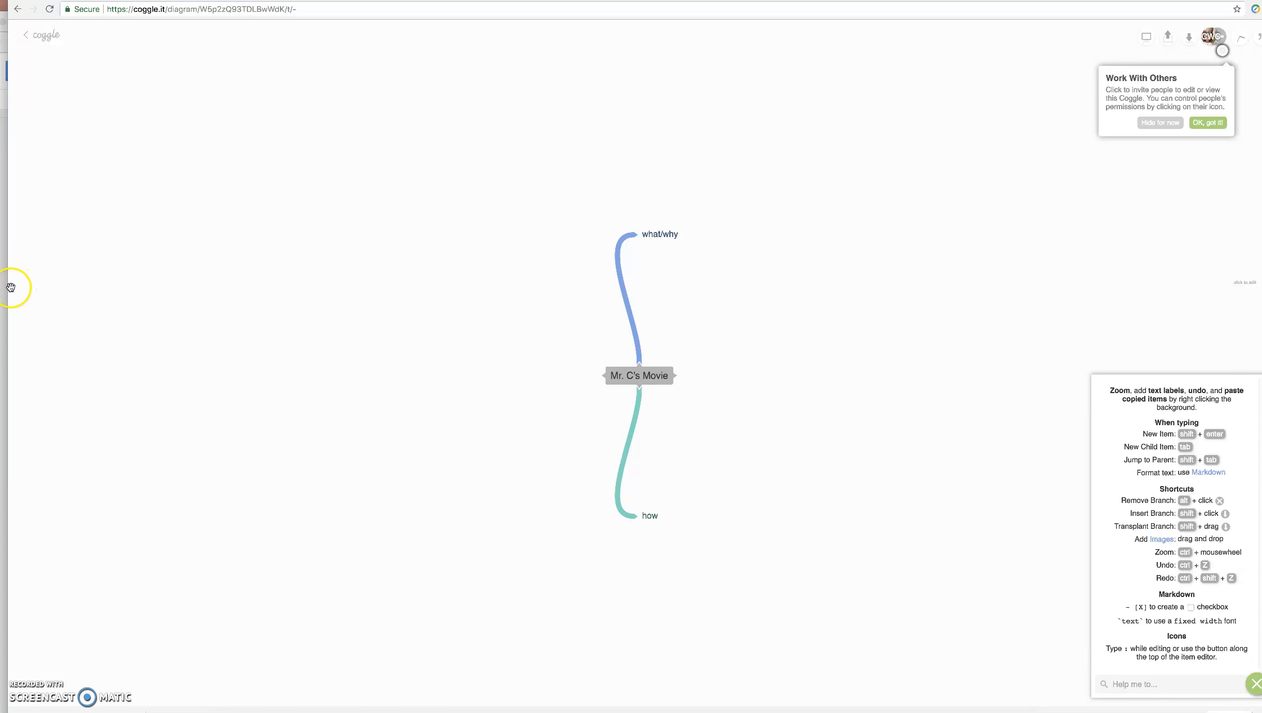
# - Narrow the mind map window so the Self Monitoring Sheet shows beside it, and recentre the map in the reduced space
pyautogui.moveTo(9, 289); pyautogui.dragTo(363, 314)
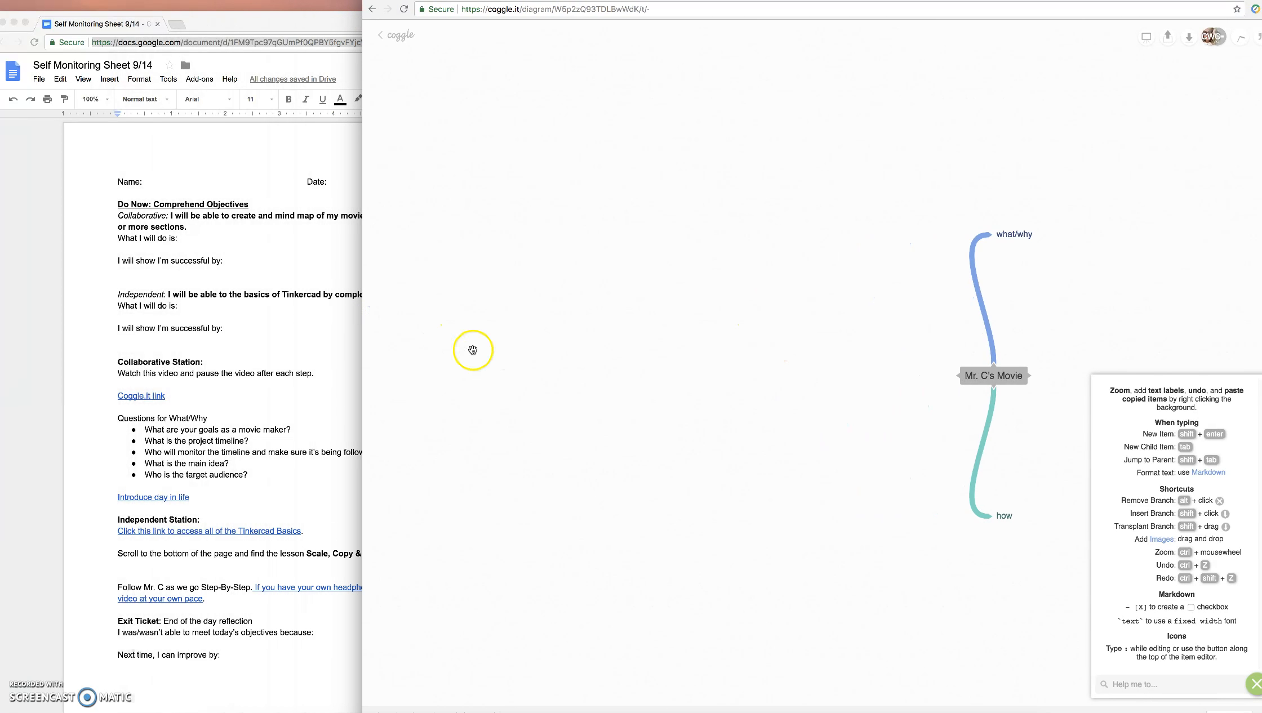
pyautogui.moveTo(362, 409); pyautogui.dragTo(409, 402)
pyautogui.moveTo(1026, 375); pyautogui.dragTo(752, 367)
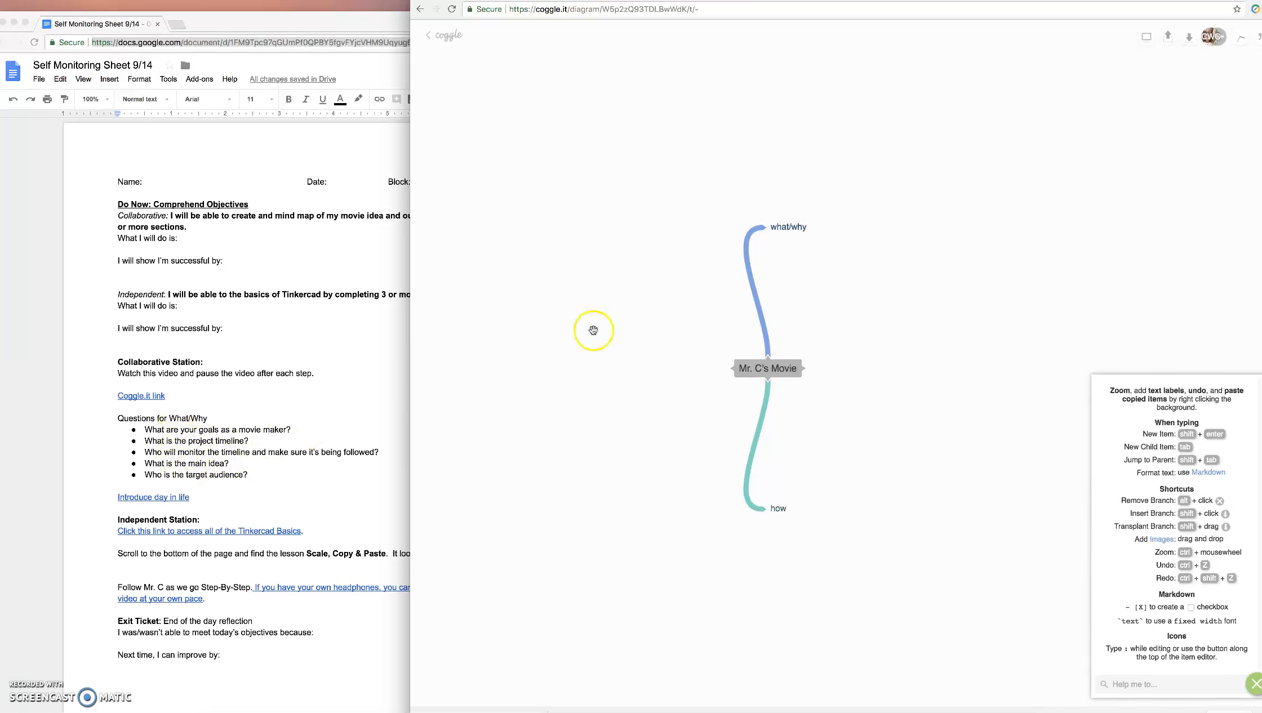
pyautogui.click(797, 228)
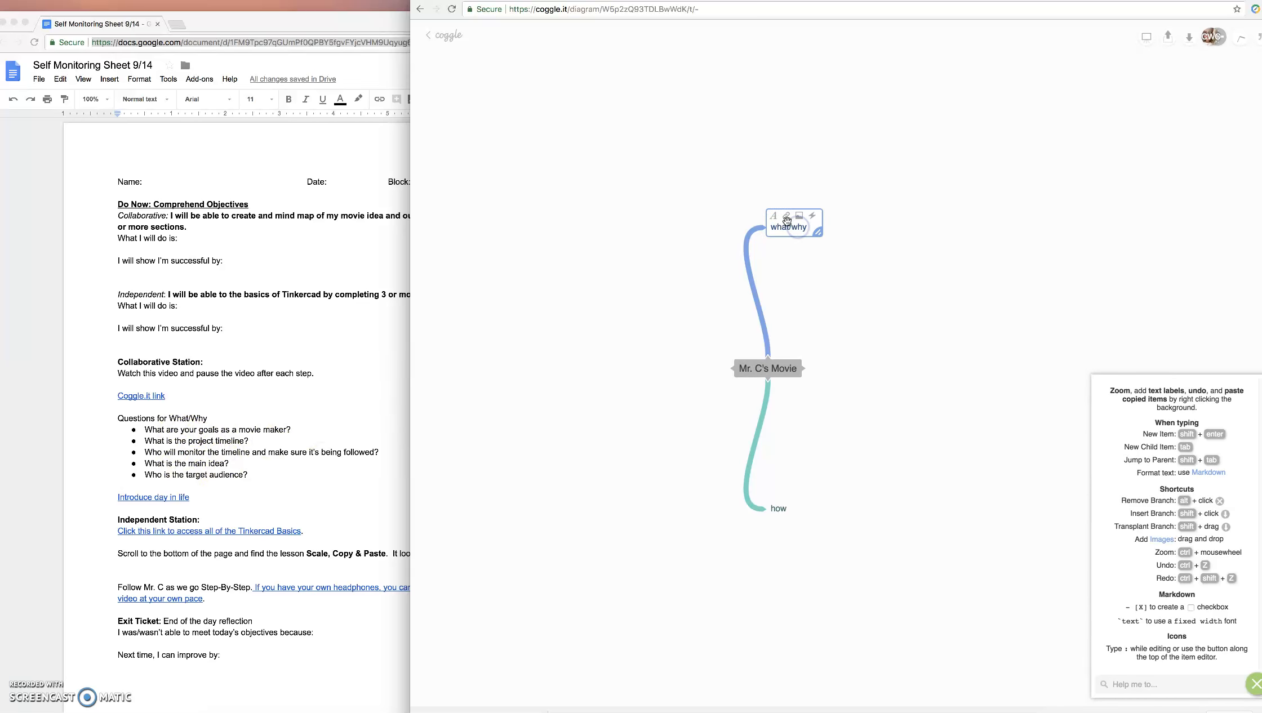
pyautogui.click(761, 233)
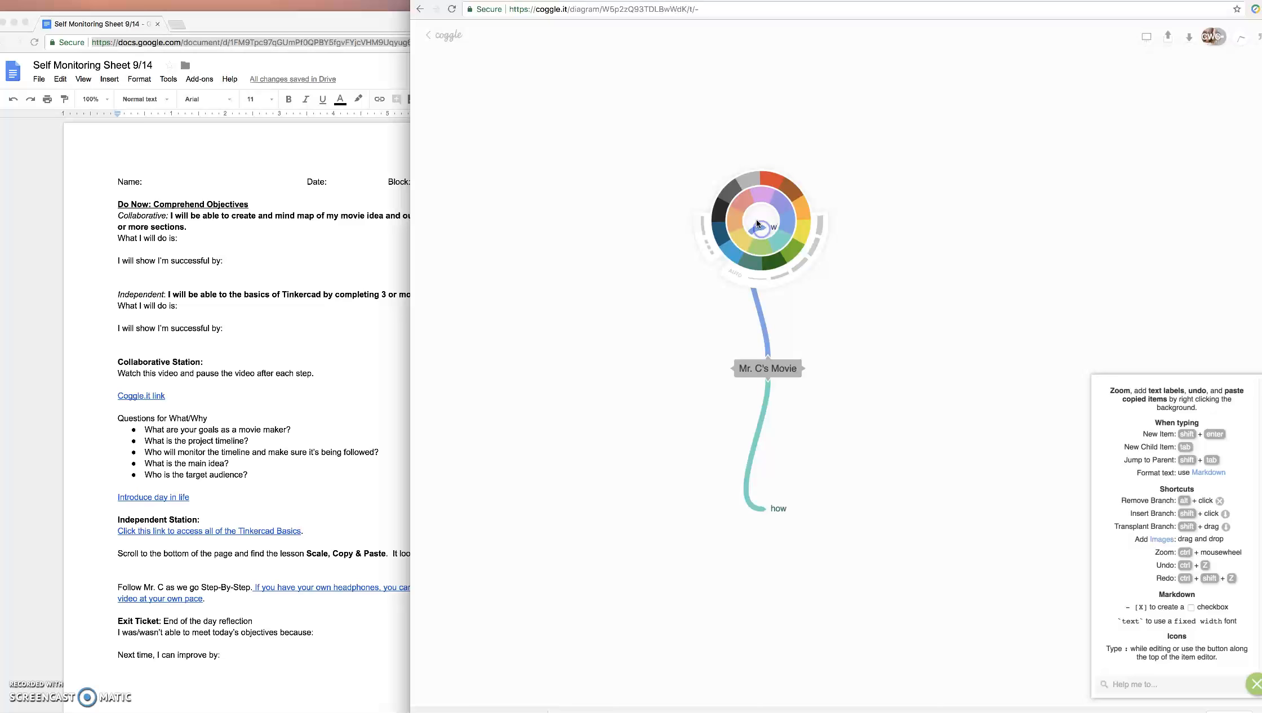
pyautogui.click(923, 225)
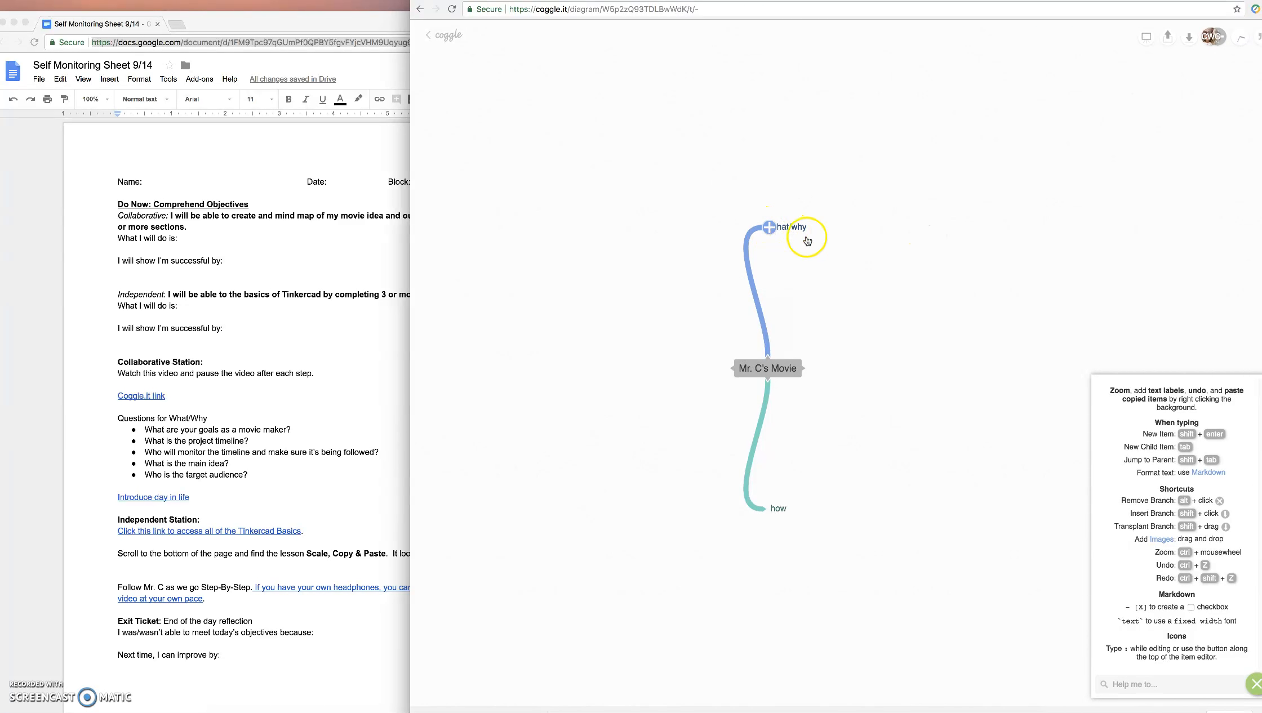
# - Add "My goals as a movie maker are to inspire people and make them laugh." as a sub-branch of what/why, and start another sub-branch there
pyautogui.click(774, 233)
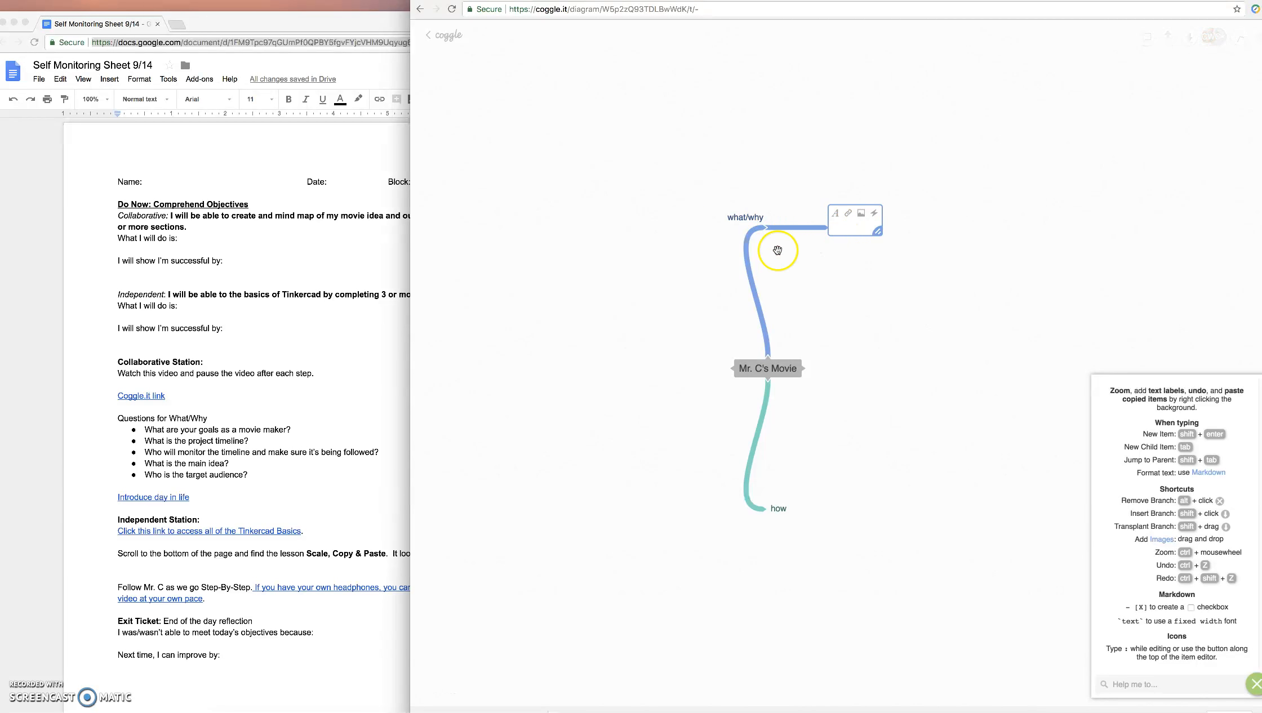
pyautogui.click(863, 230)
pyautogui.write('movie ma')
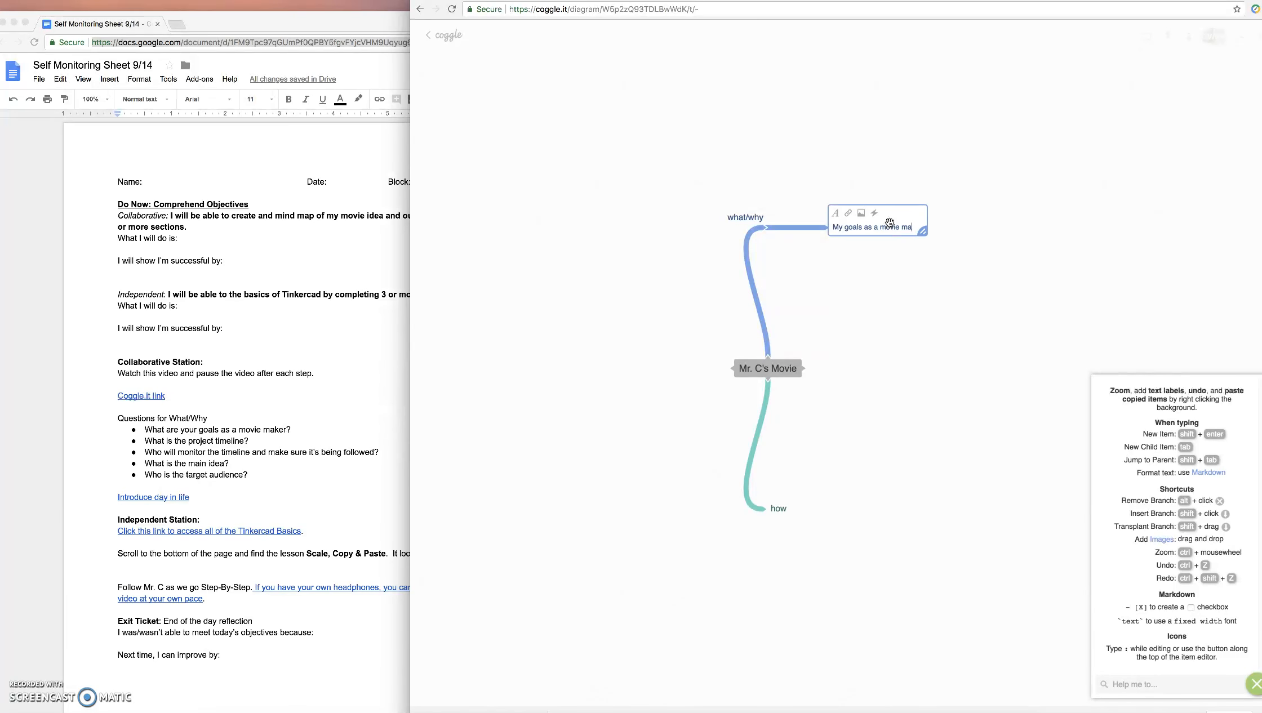
pyautogui.write('ker are to inspire people and make t')
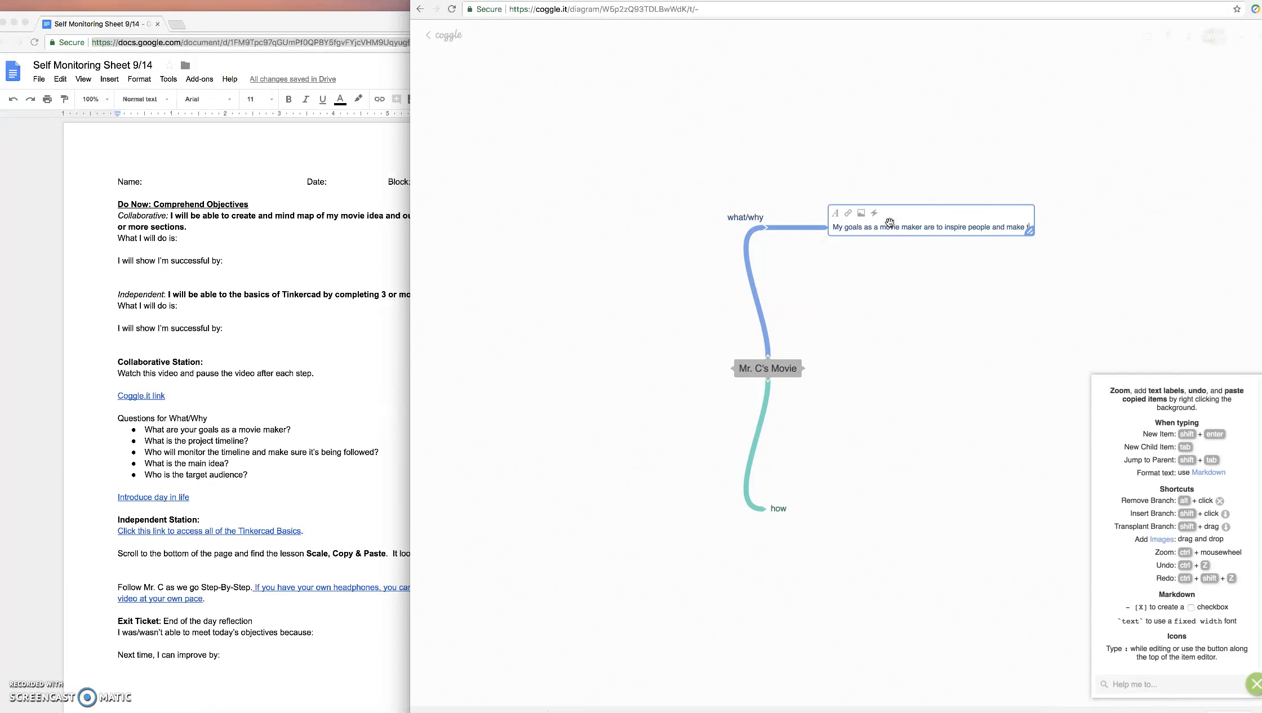
pyautogui.write('hem laugh')
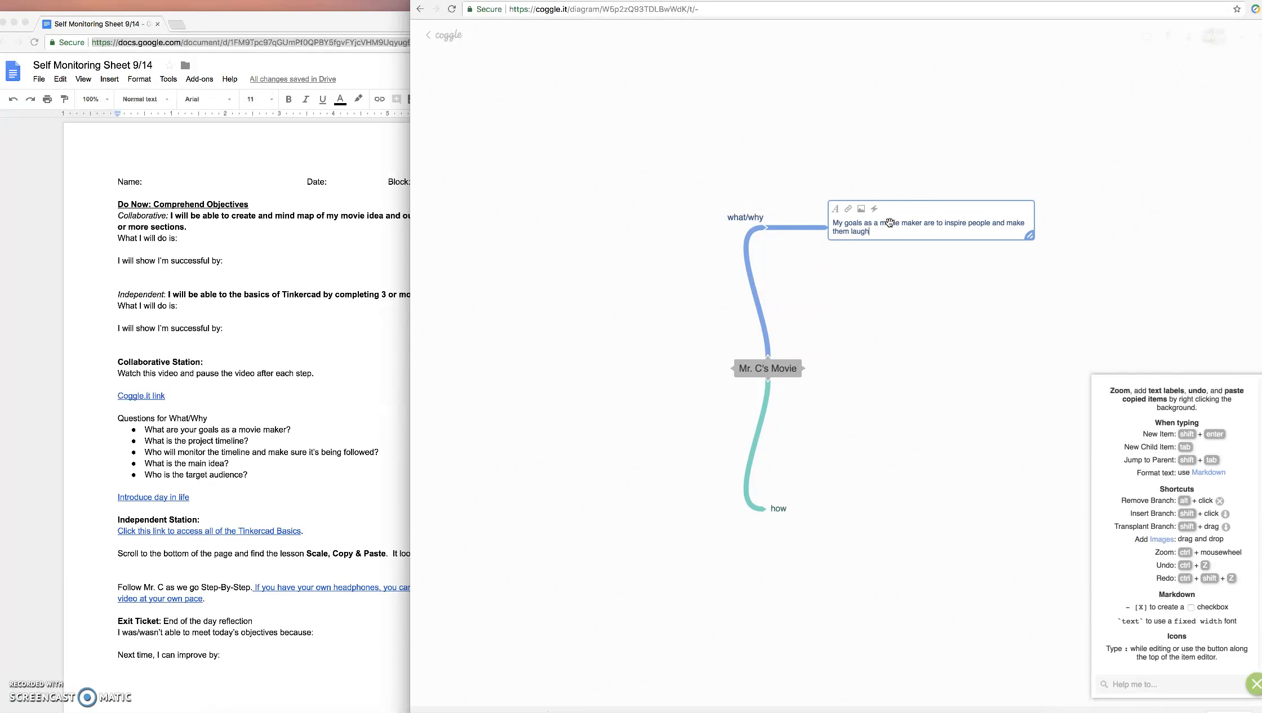
pyautogui.click(815, 257)
pyautogui.click(895, 233)
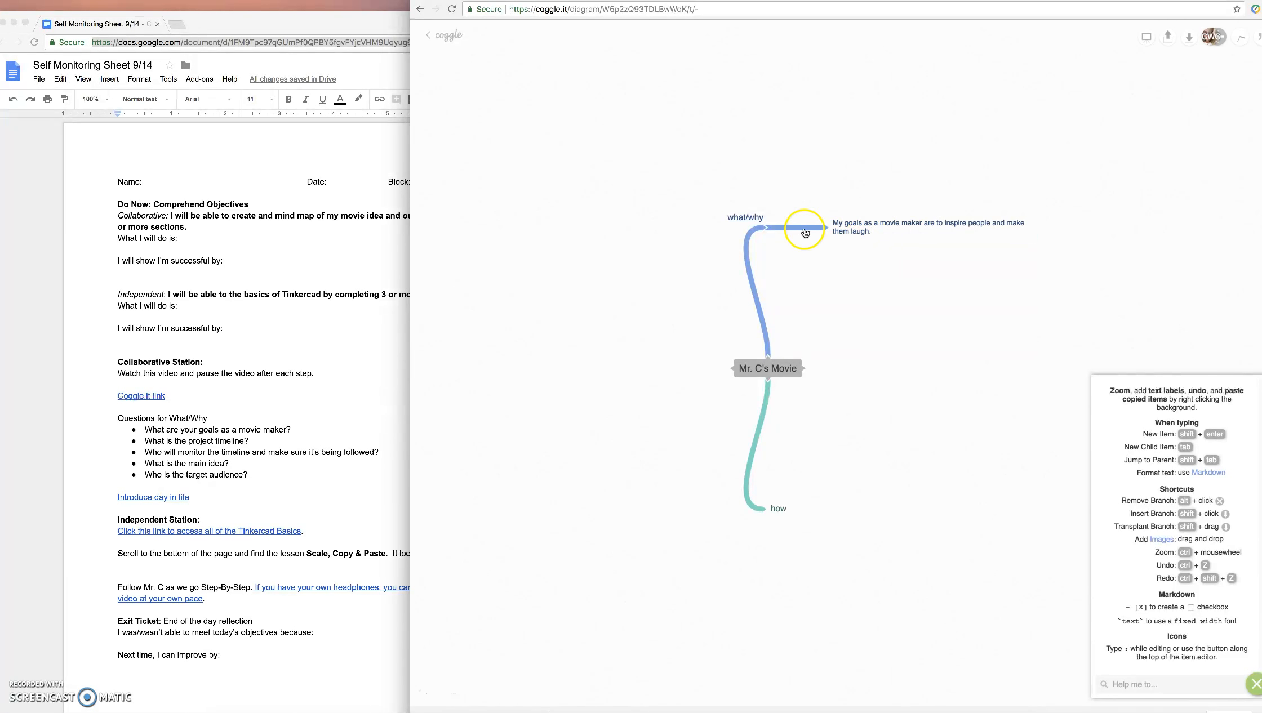
pyautogui.click(766, 227)
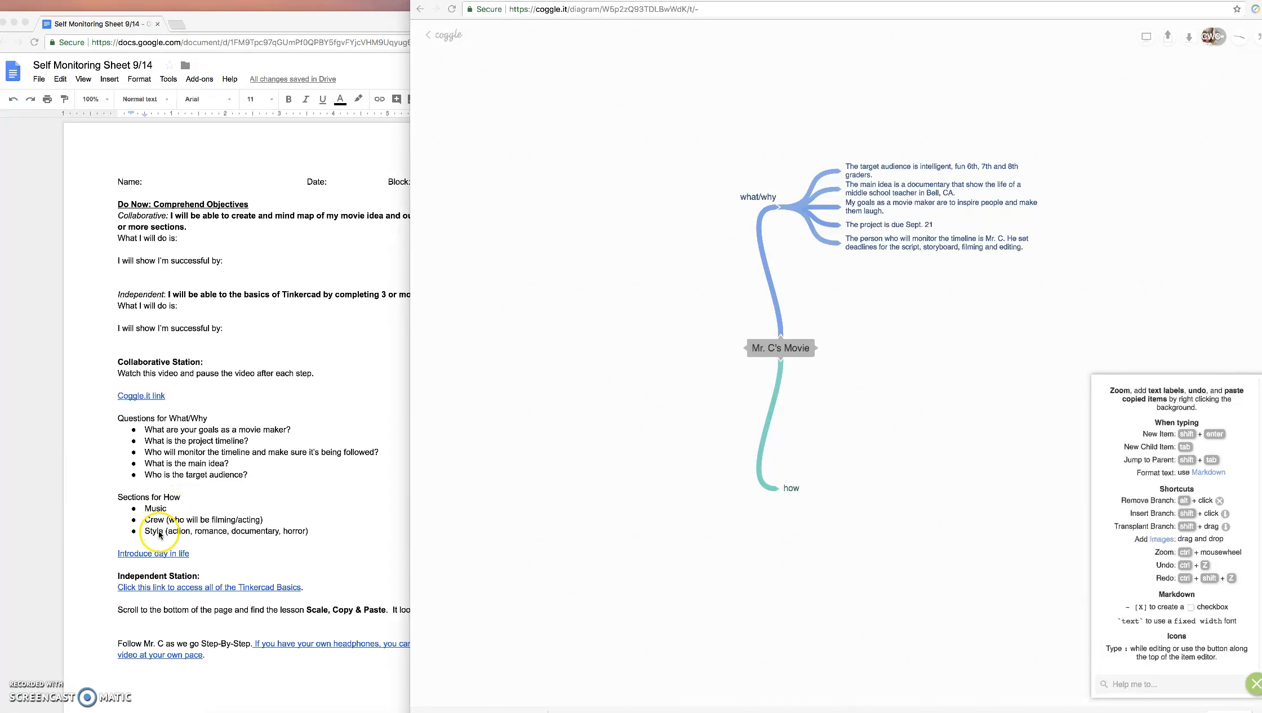
# - Add the sub-branches "Music", "Crew" and "Style" under the how branch, and start a child item on Music
pyautogui.click(790, 487)
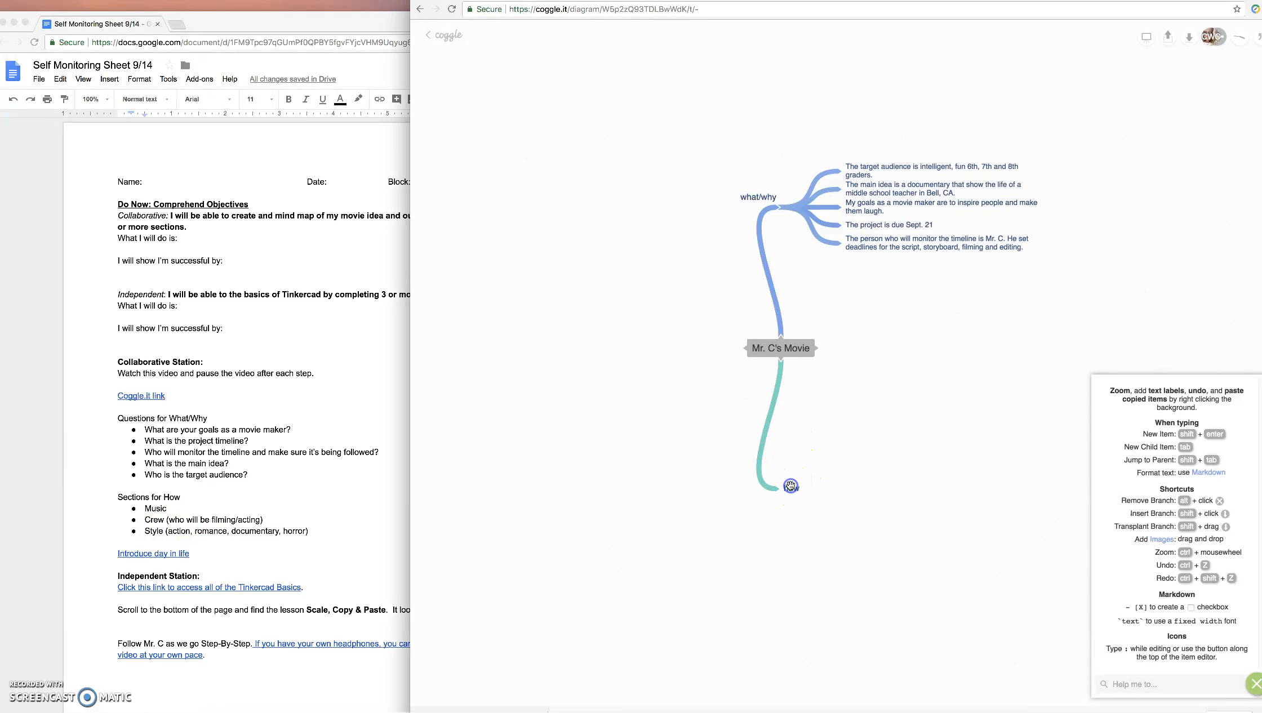
pyautogui.click(790, 488)
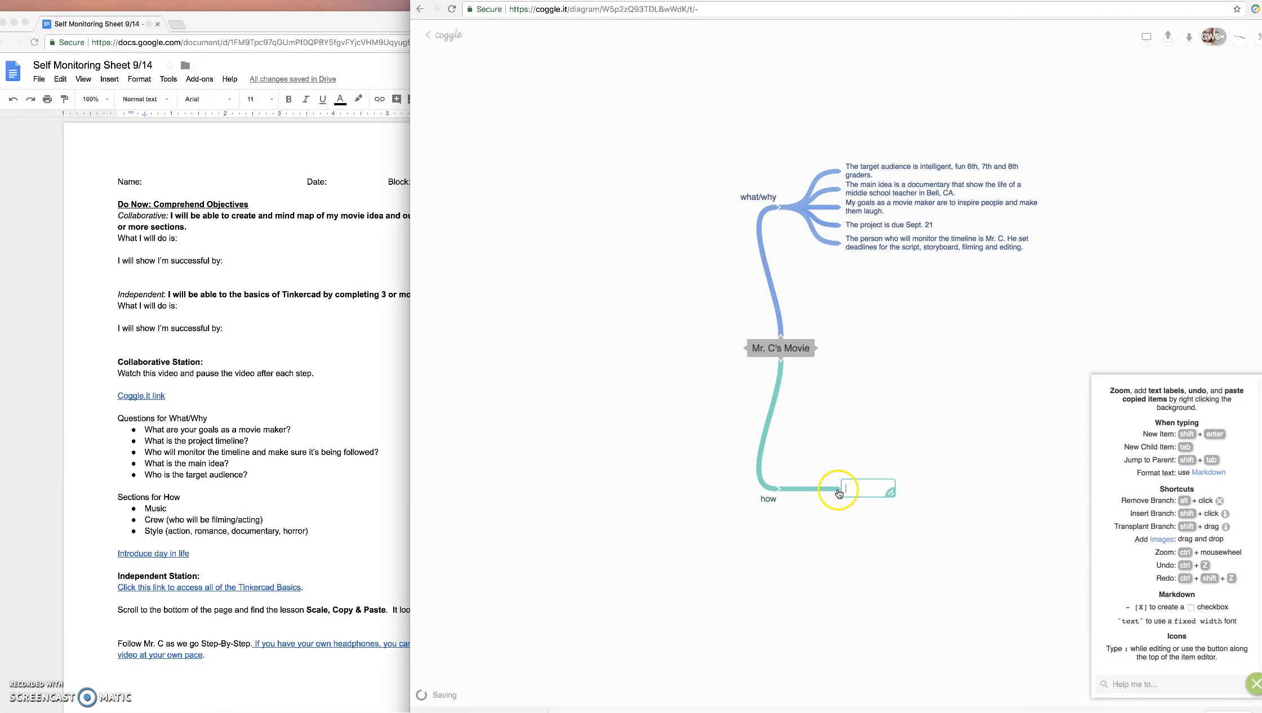
pyautogui.write('Music')
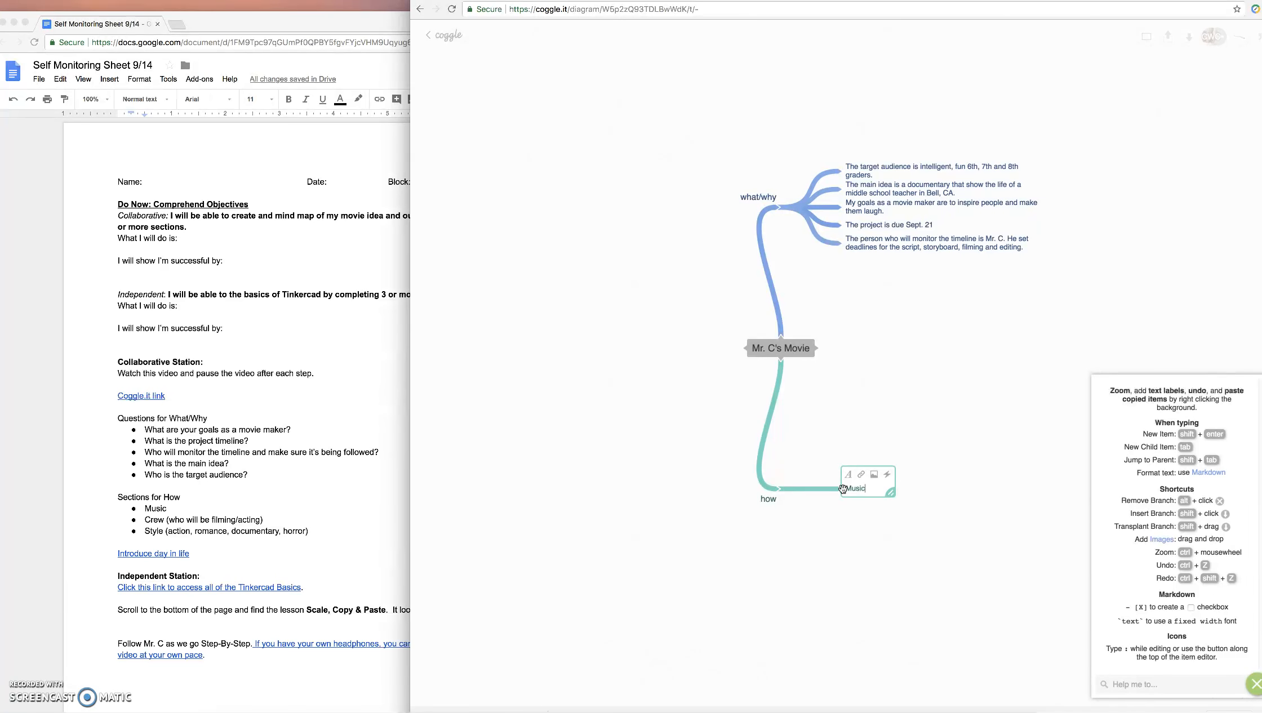
pyautogui.click(780, 491)
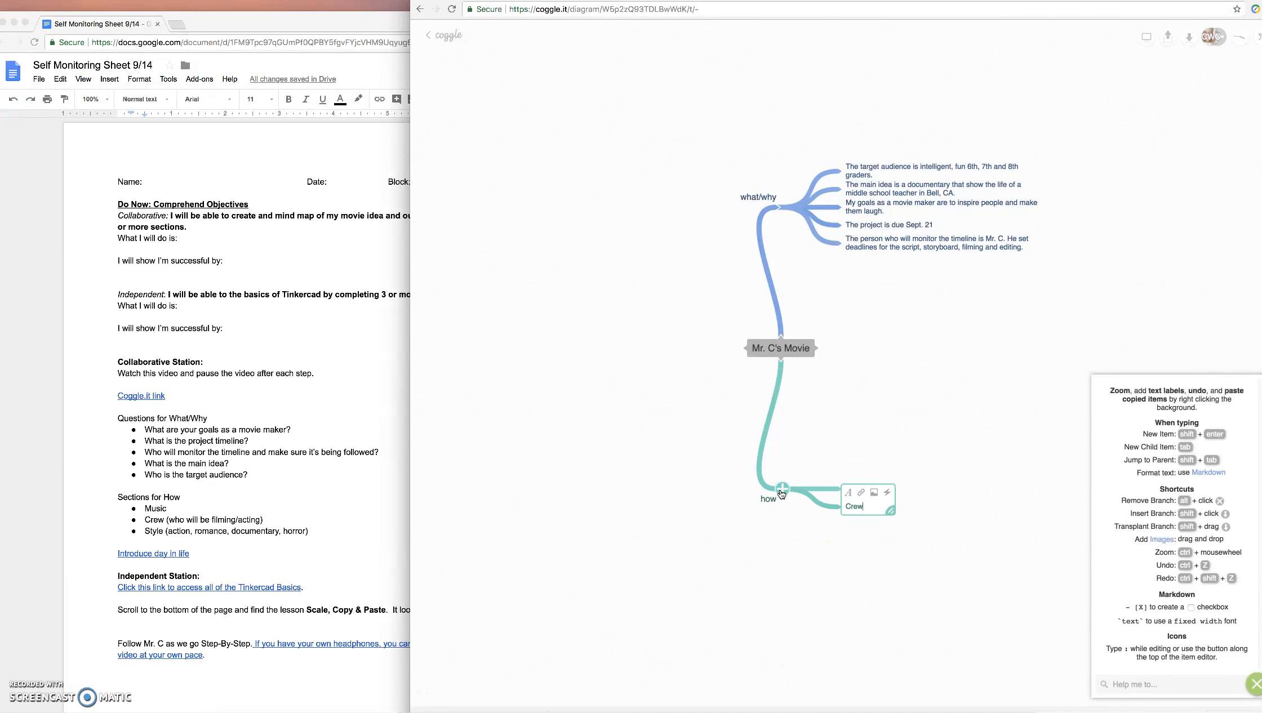
pyautogui.click(781, 490)
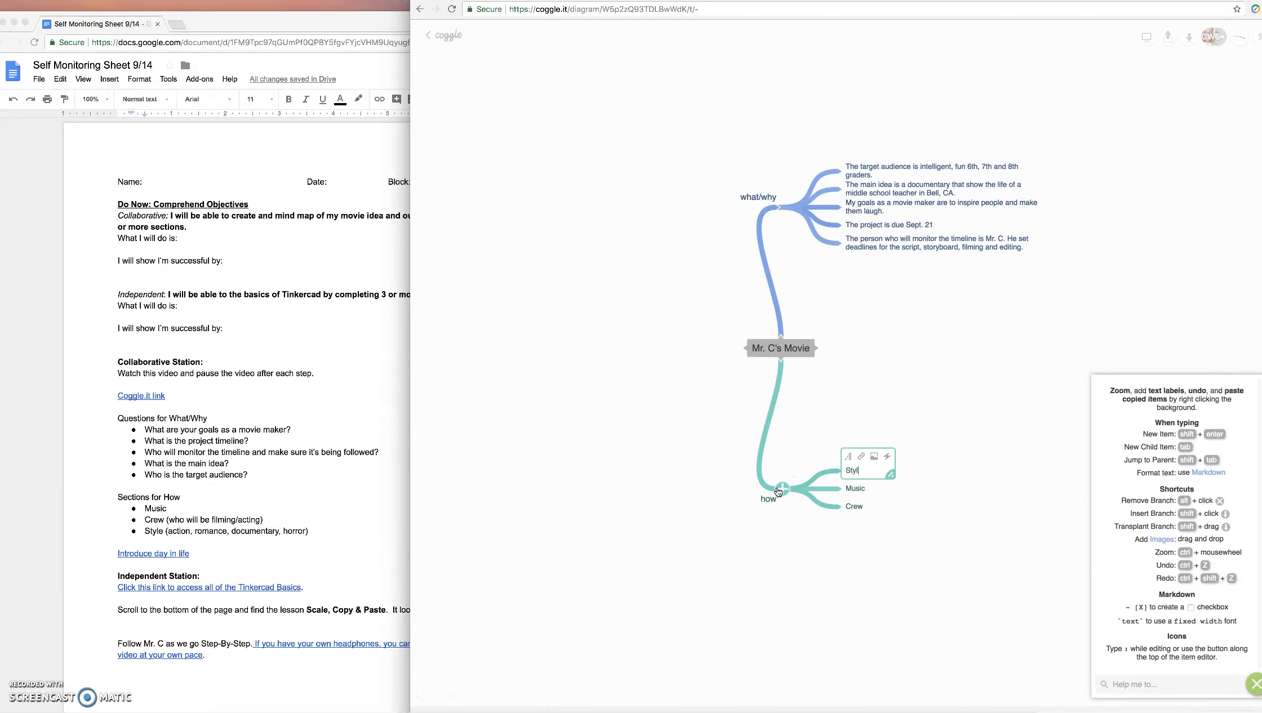
pyautogui.write('Style')
pyautogui.click(795, 555)
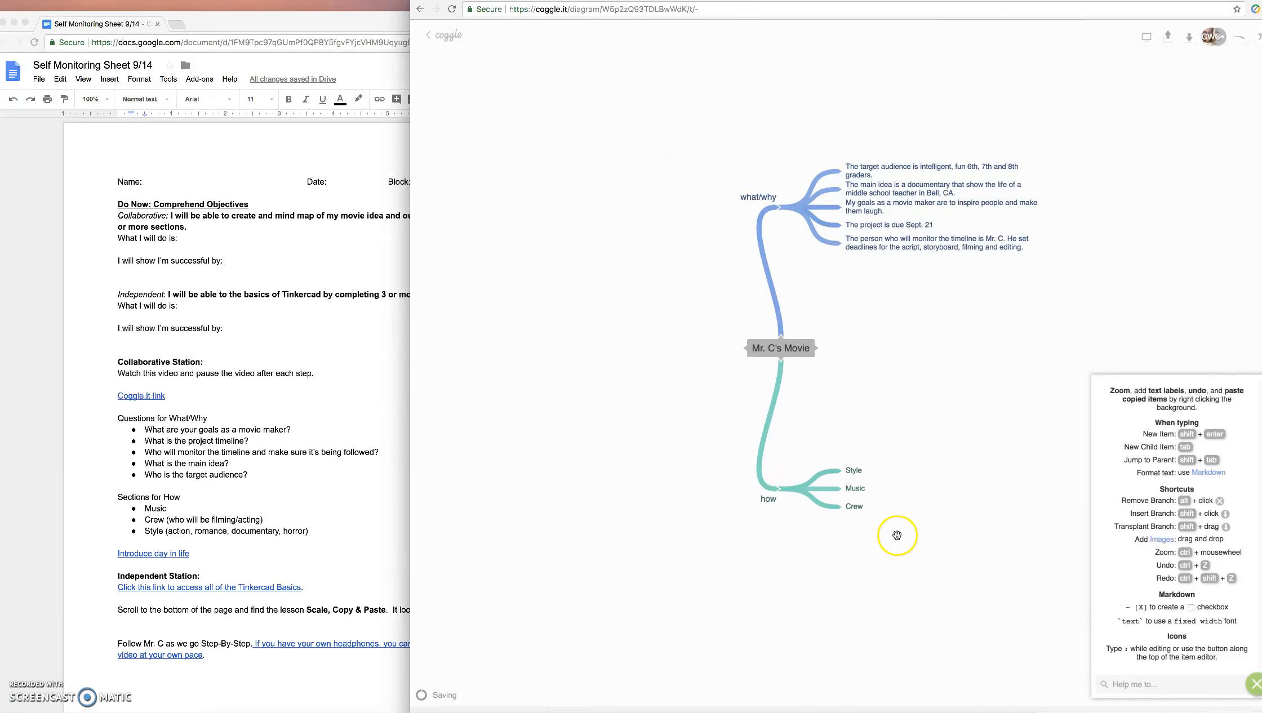
pyautogui.click(847, 489)
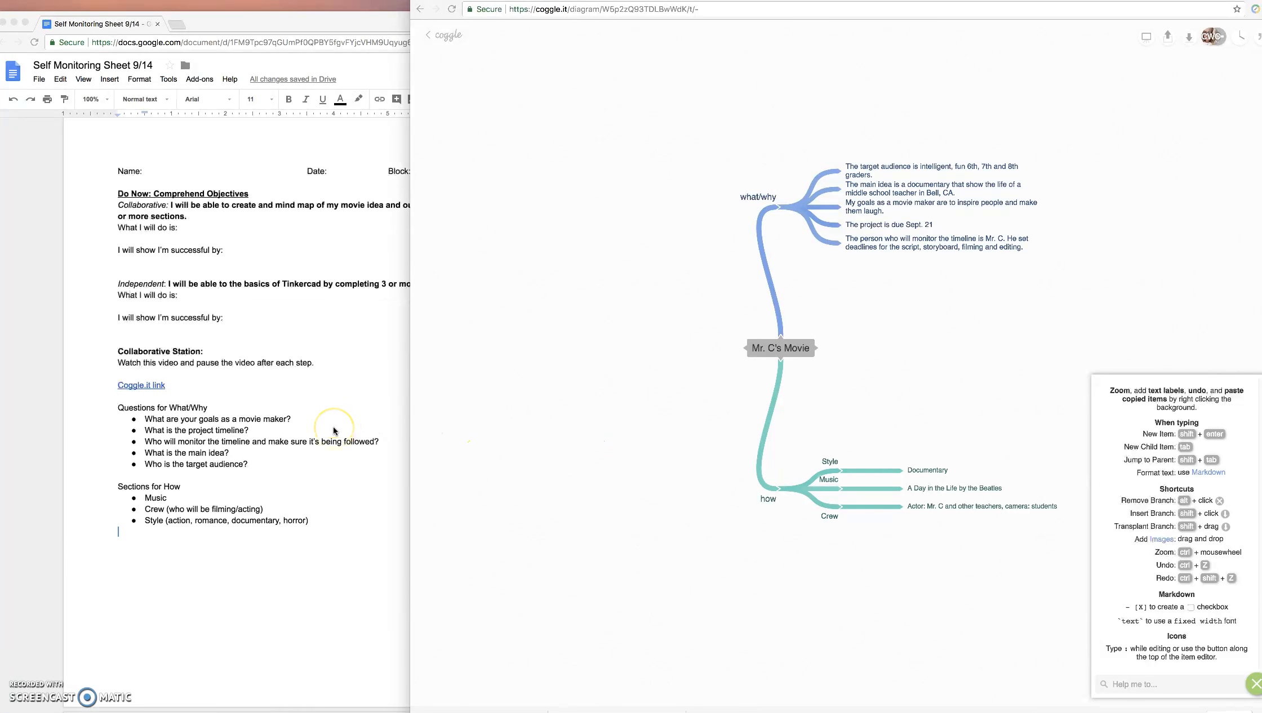
# - Review the example mind map and the What/Why and How sections of the example outline in the Self Monitoring Sheet
pyautogui.scroll(-1, 335, 429)
pyautogui.scroll(-12, 334, 427)
pyautogui.scroll(-3, 335, 431)
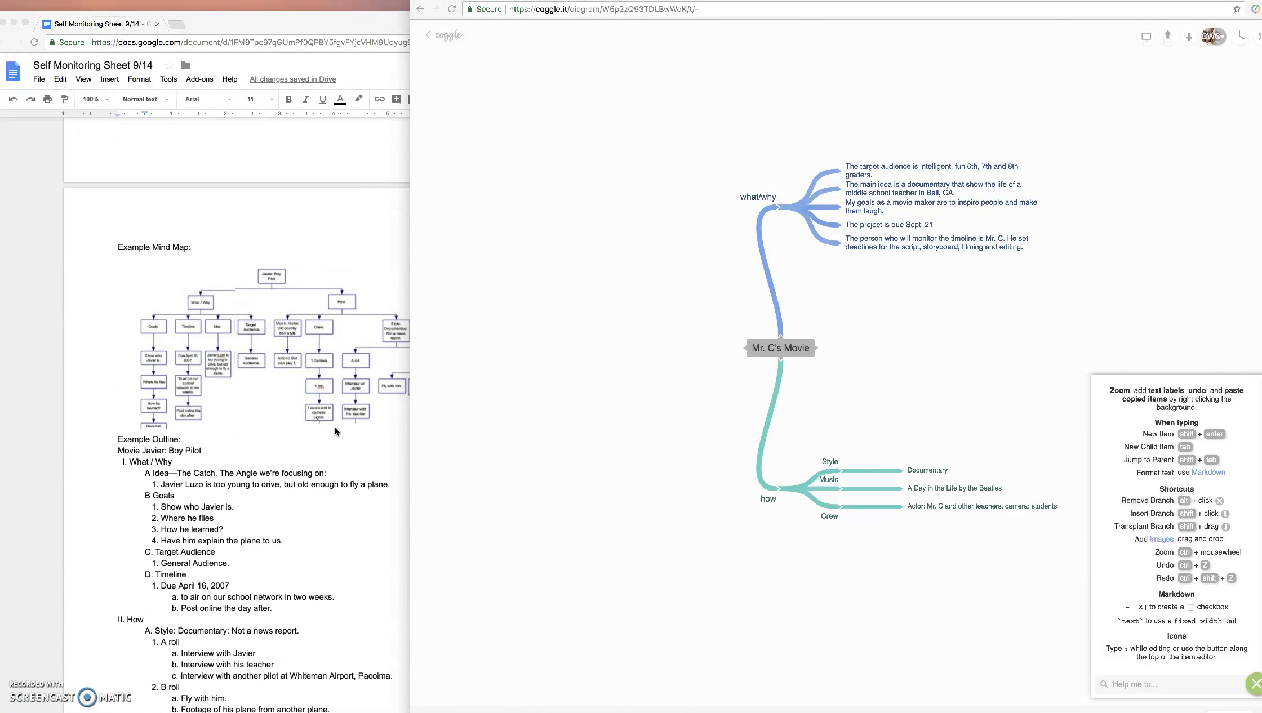
pyautogui.scroll(-1, 335, 431)
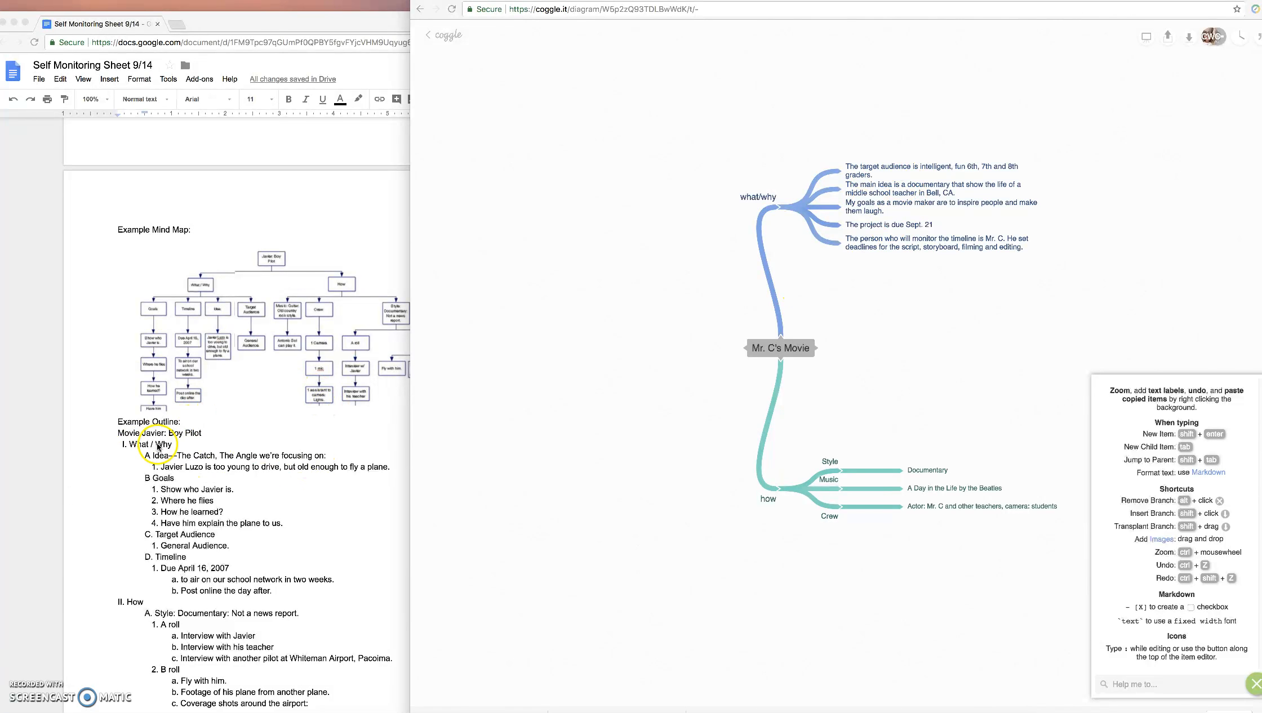
pyautogui.scroll(-2, 213, 599)
pyautogui.scroll(-5, 213, 599)
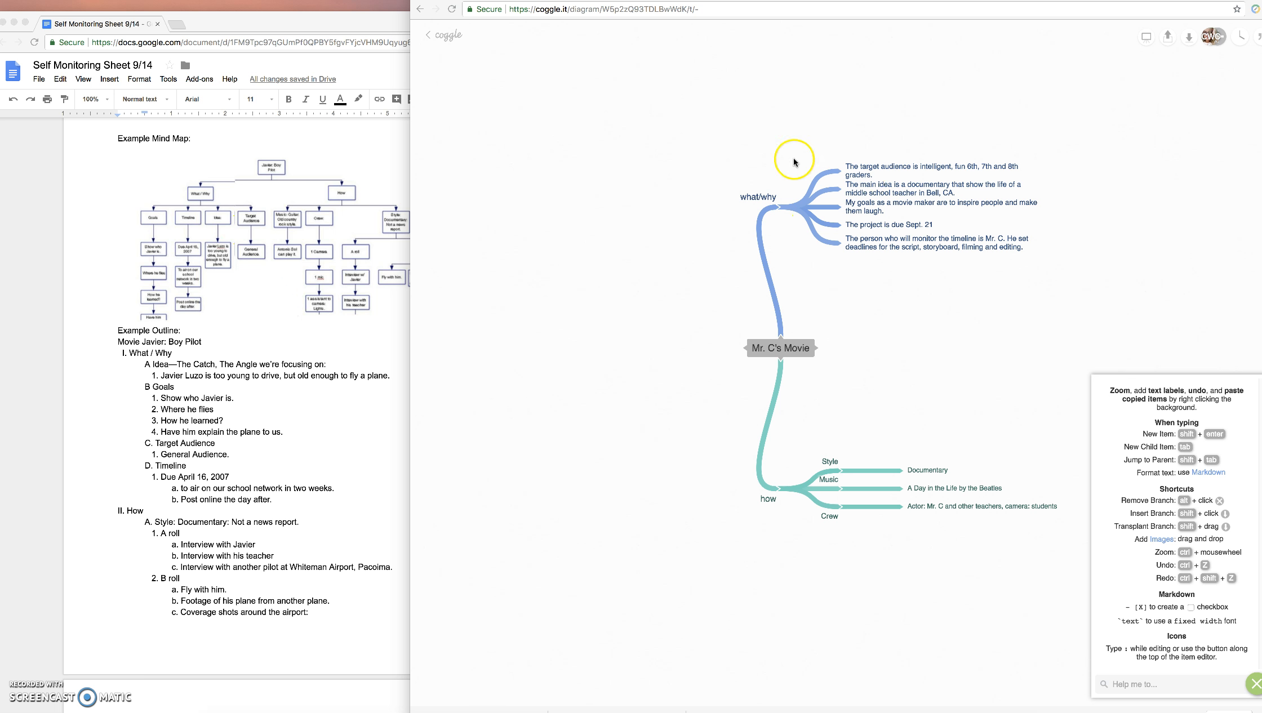
pyautogui.scroll(-1, 198, 468)
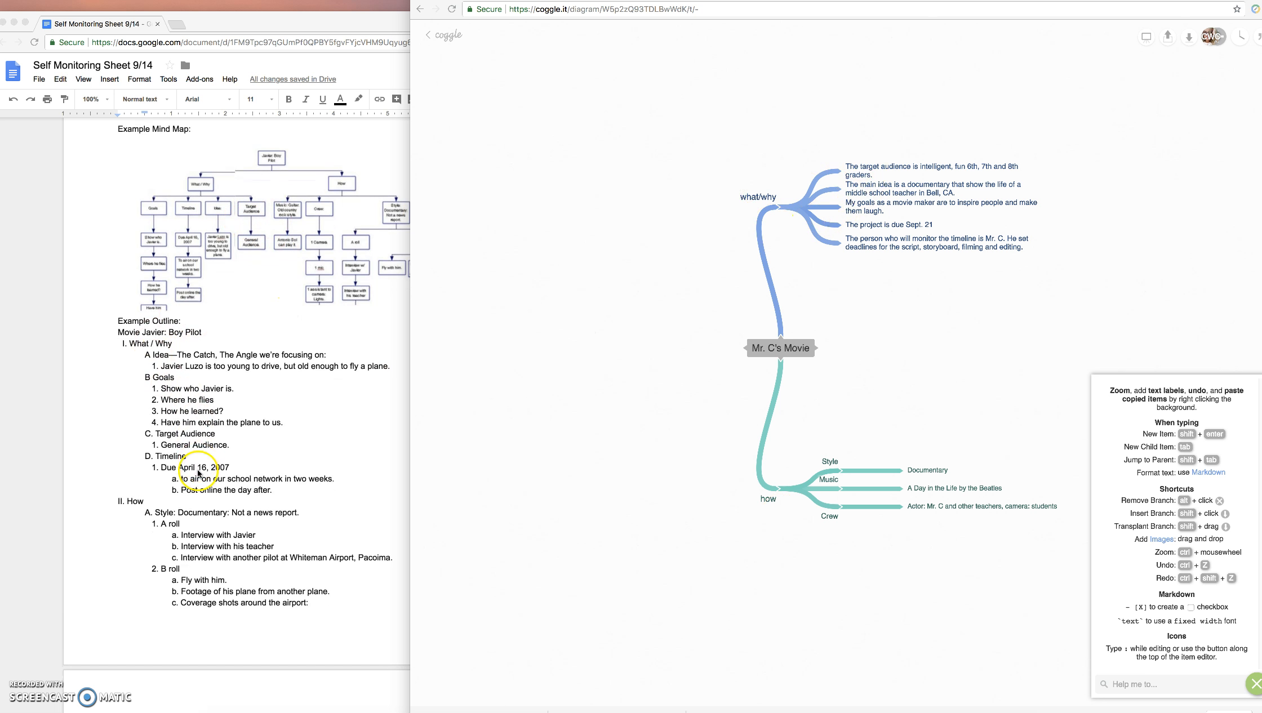
pyautogui.scroll(-5, 198, 472)
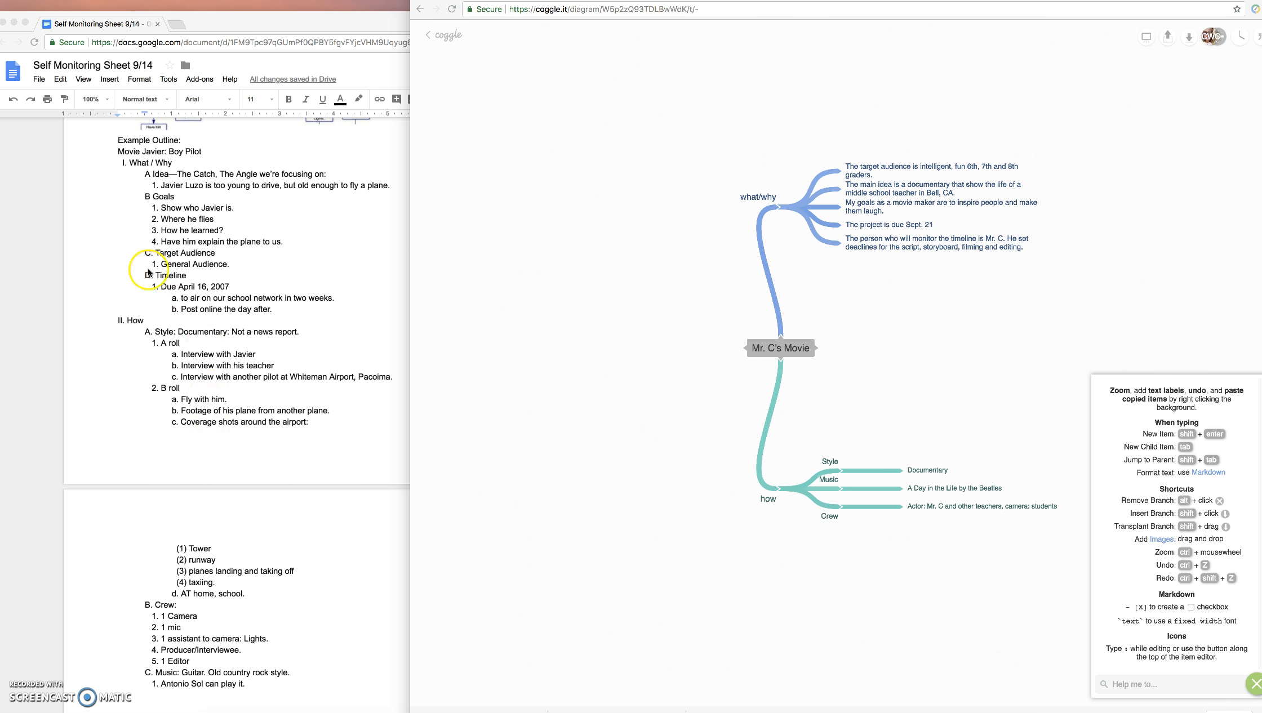
pyautogui.scroll(-1, 153, 541)
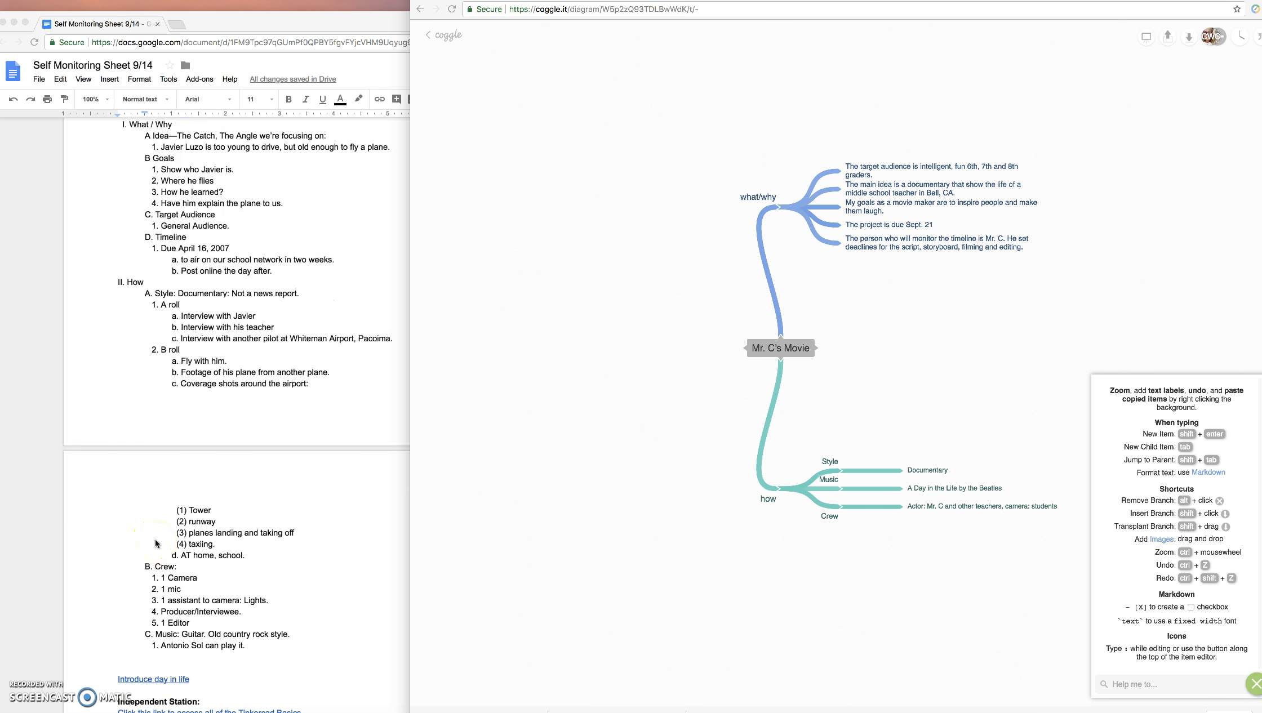
pyautogui.scroll(2, 156, 541)
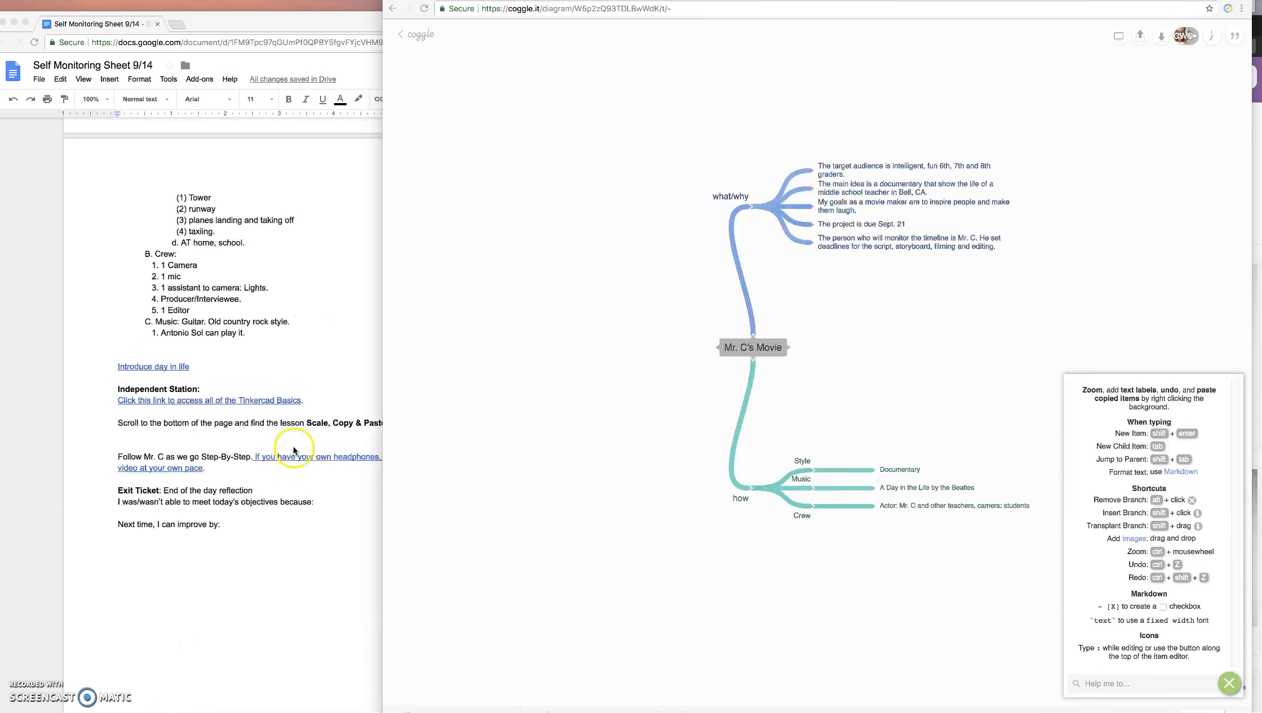
pyautogui.scroll(6, 293, 449)
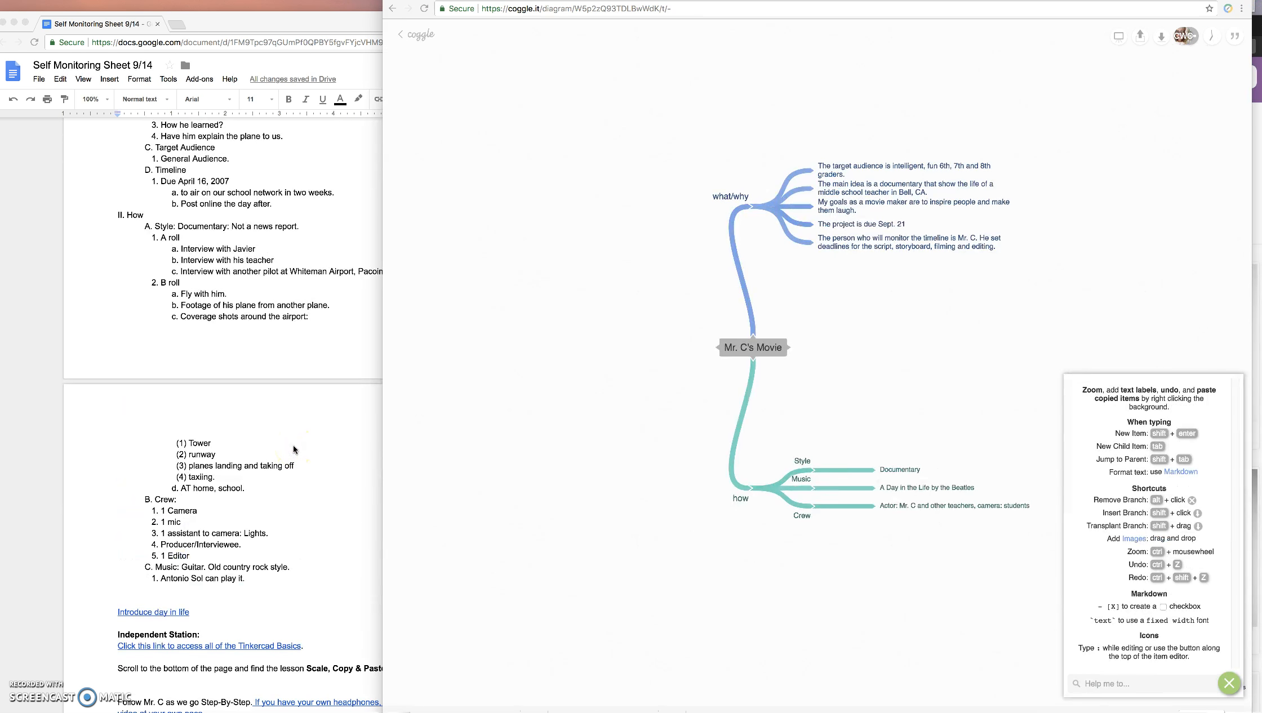
pyautogui.scroll(2, 331, 361)
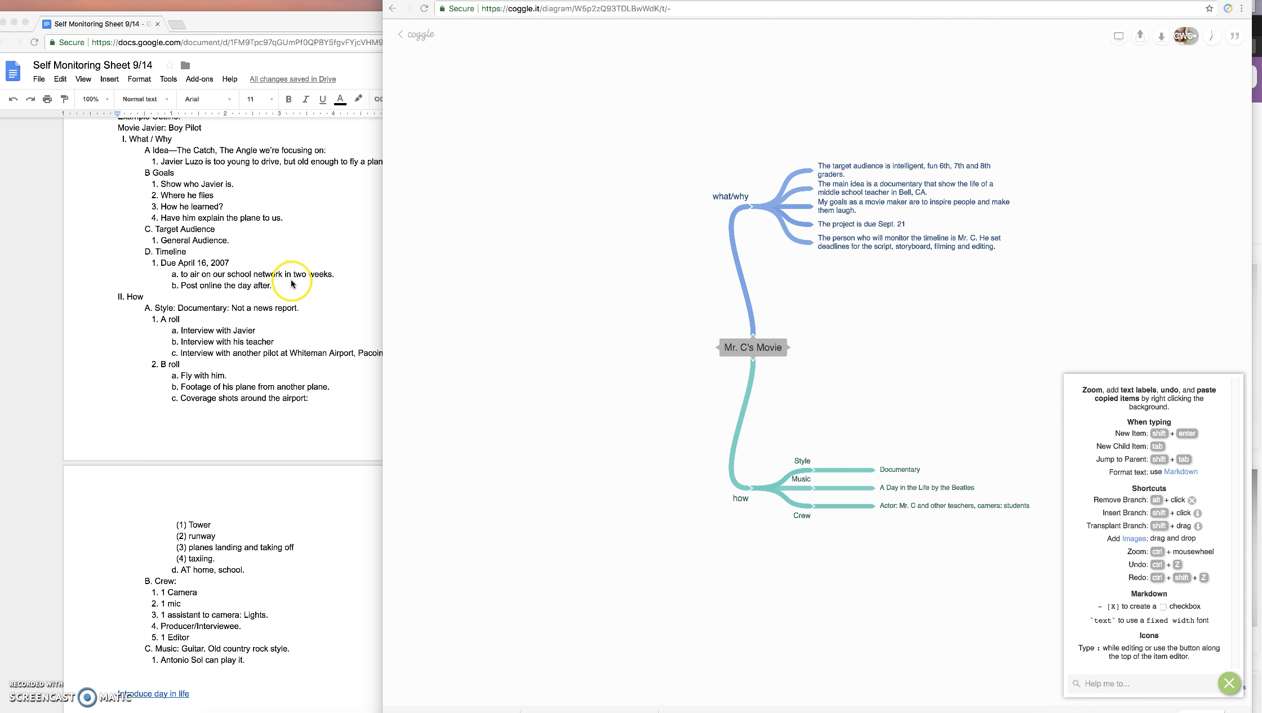
pyautogui.scroll(3, 291, 288)
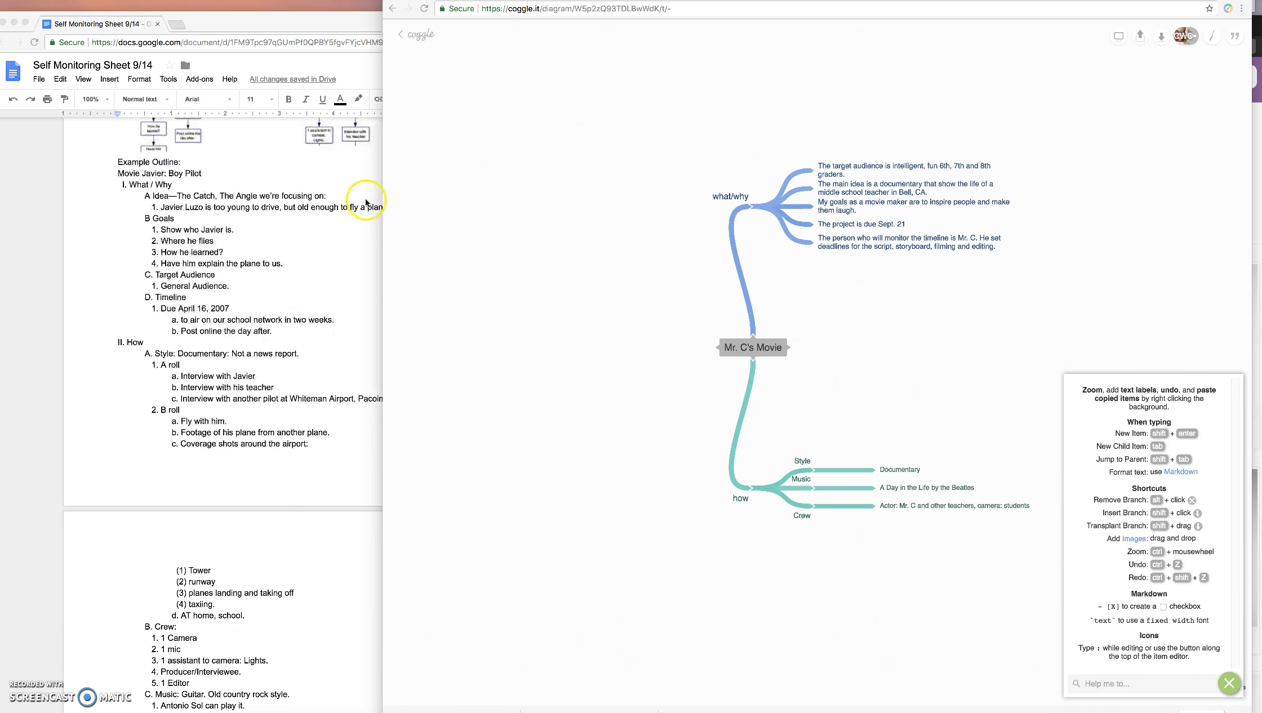